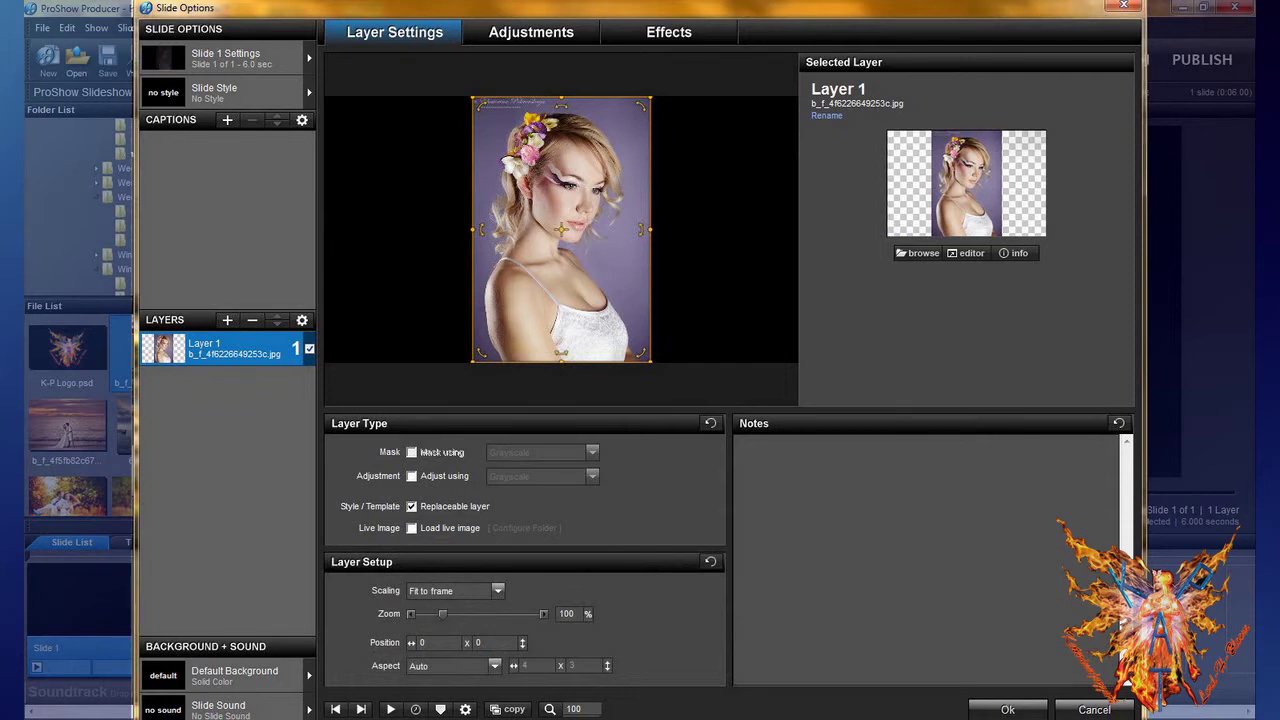
Delete the portrait image layer (Layer 1), leaving the slide with no layers
key("Delete")
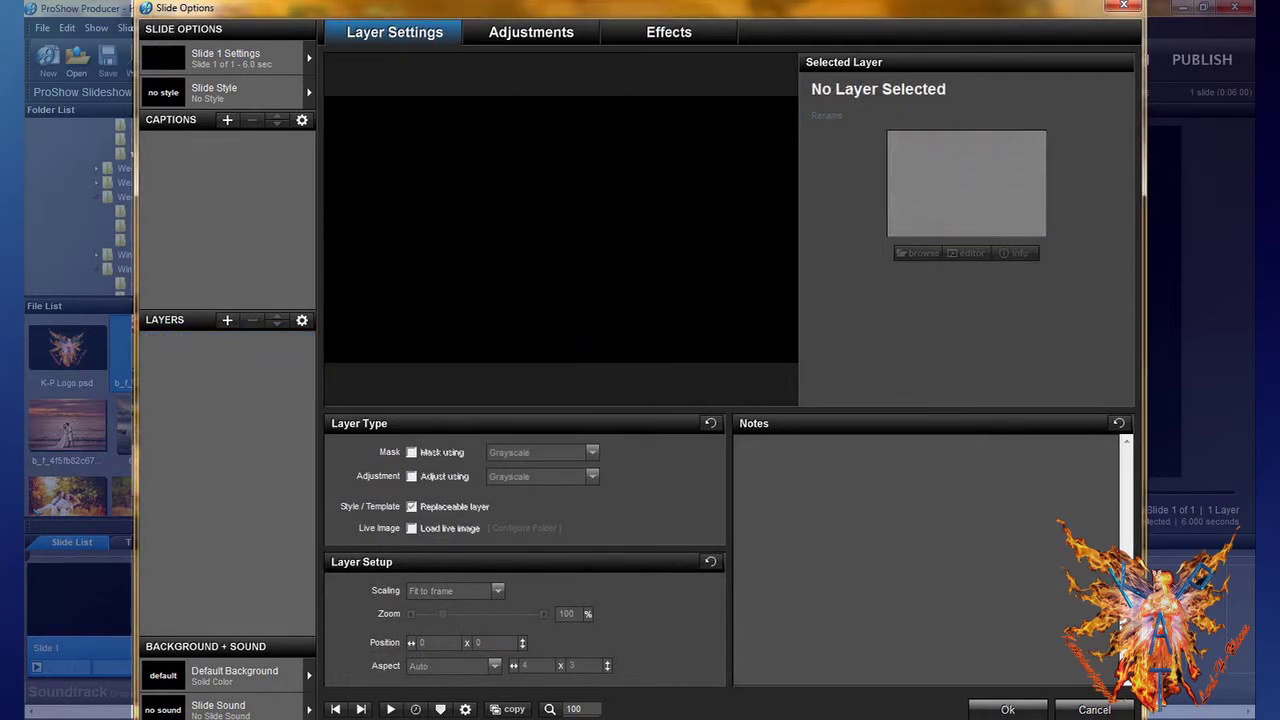